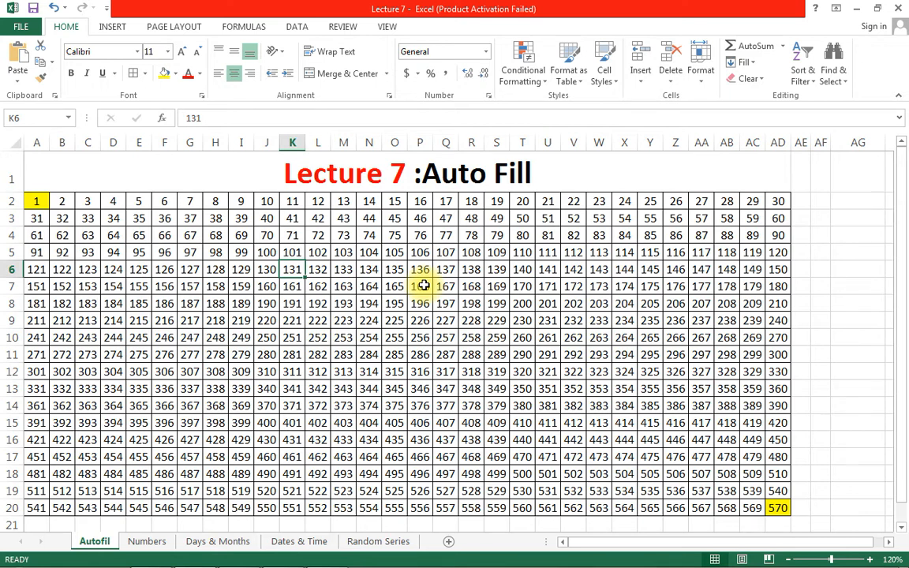
- Switch to the Numbers sheet and enter 0 and 1 in cells A4 and A5 of the Whole column
key("ctrl+Page_Down")
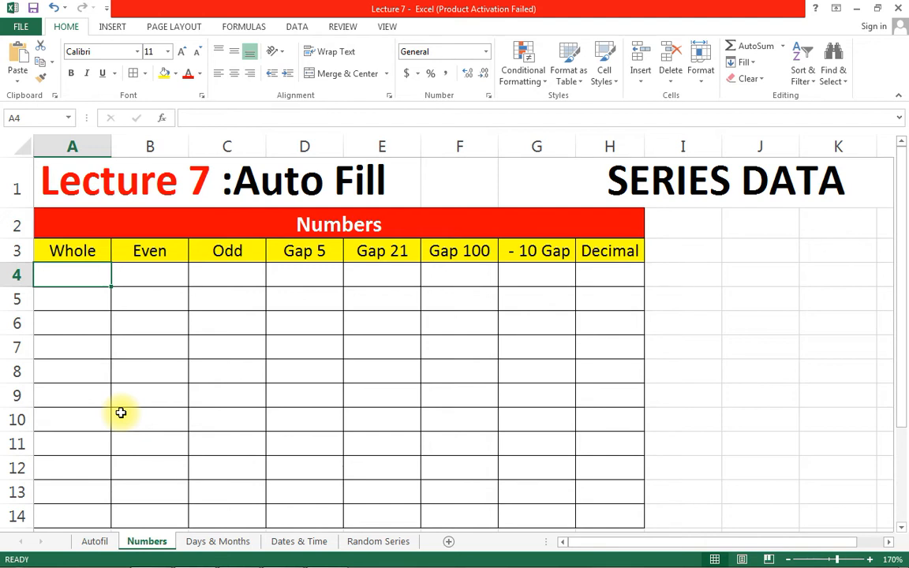
left_click_drag(89, 276, 465, 279)
left_click(80, 269)
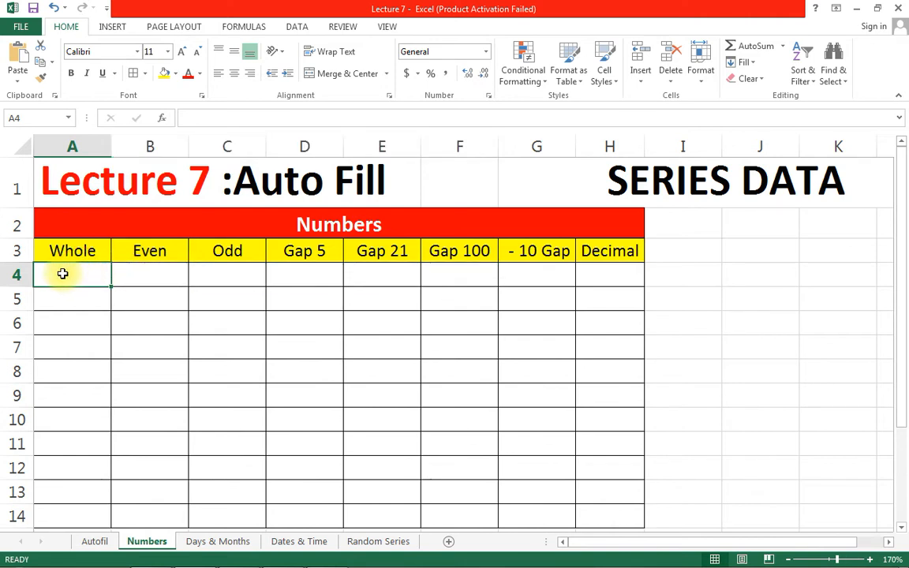
left_click_drag(65, 274, 77, 371)
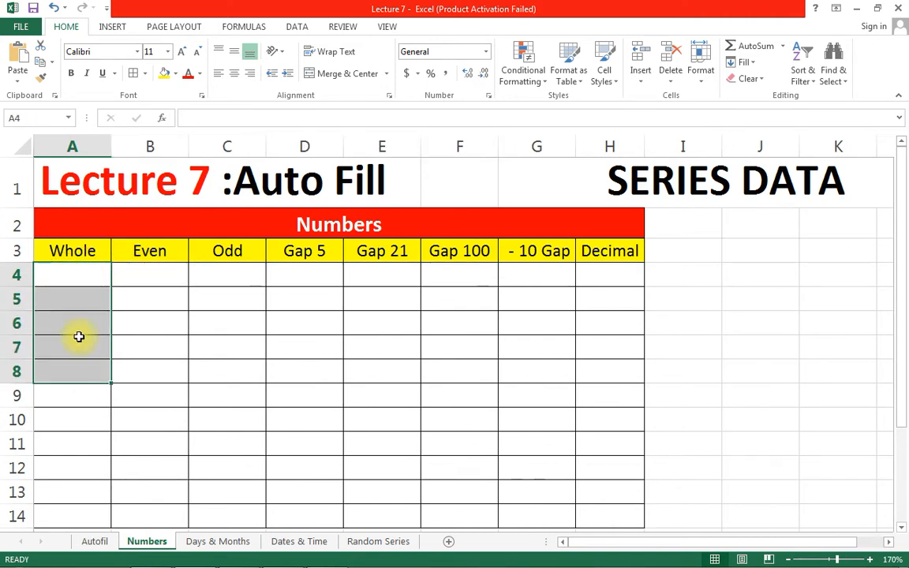
left_click(83, 277)
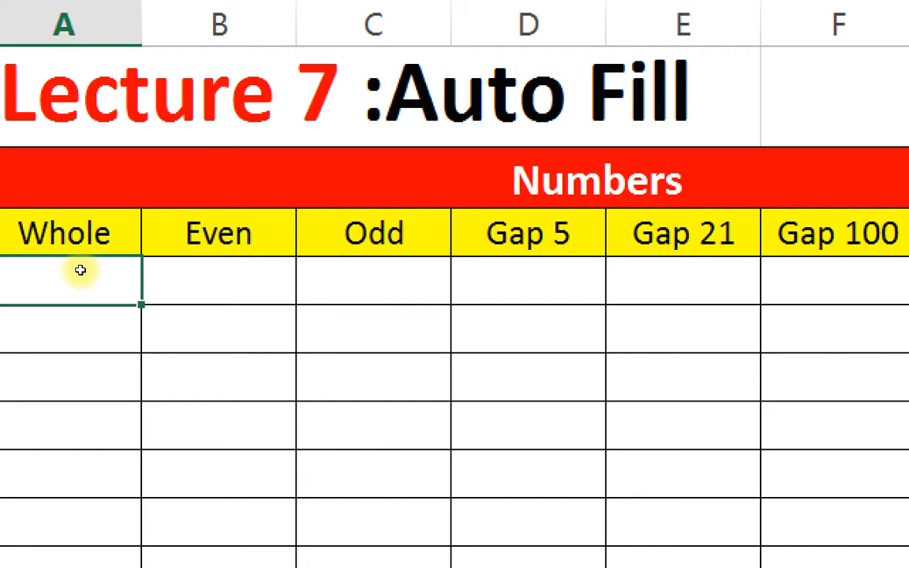
type("0")
key("Return")
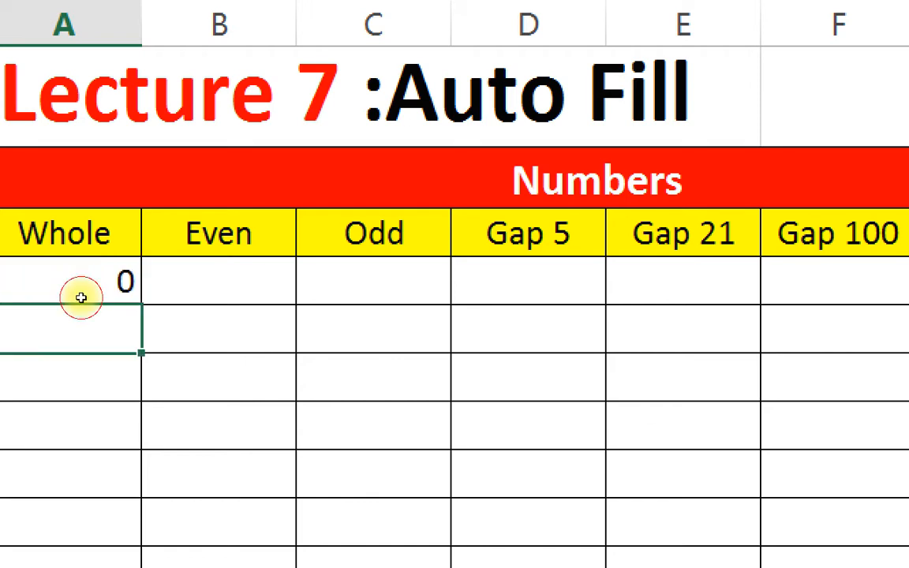
type("1")
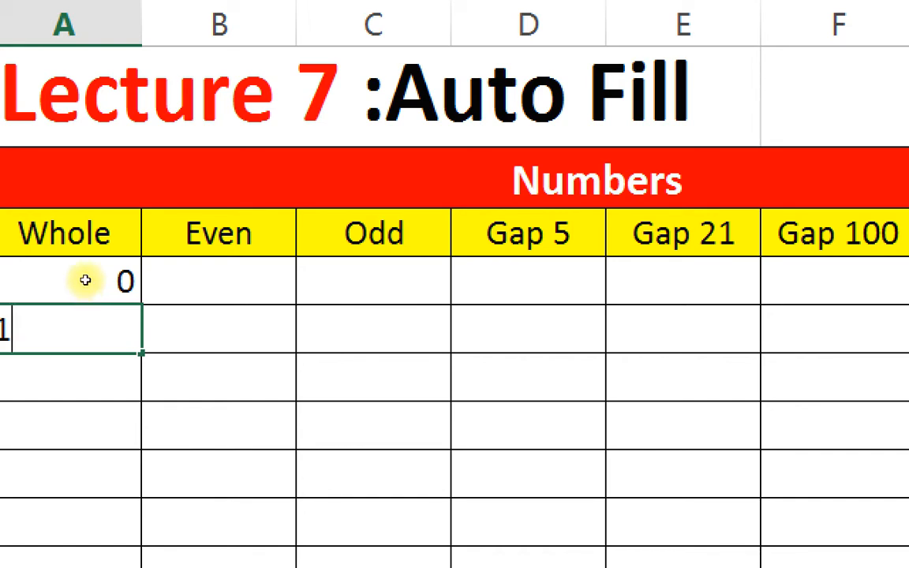
- Auto-fill the Whole column's series from A4:A5 down through row 14
left_click(82, 275)
left_click_drag(83, 274, 77, 298)
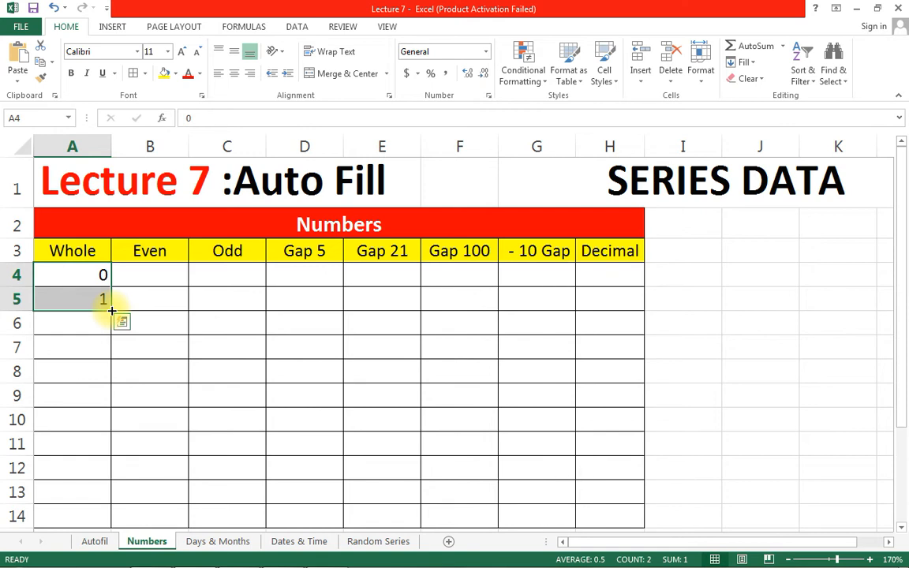
left_click_drag(112, 311, 92, 448)
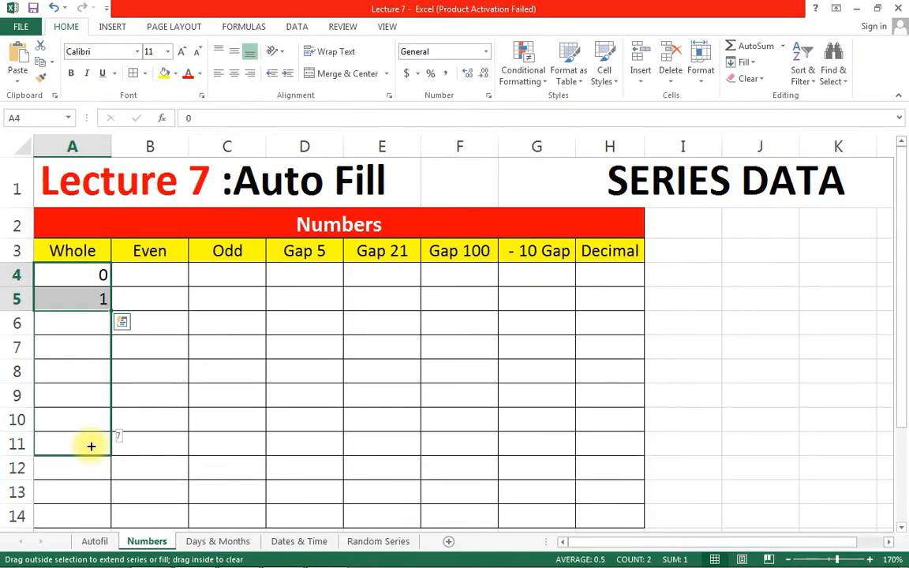
left_click_drag(91, 446, 81, 518)
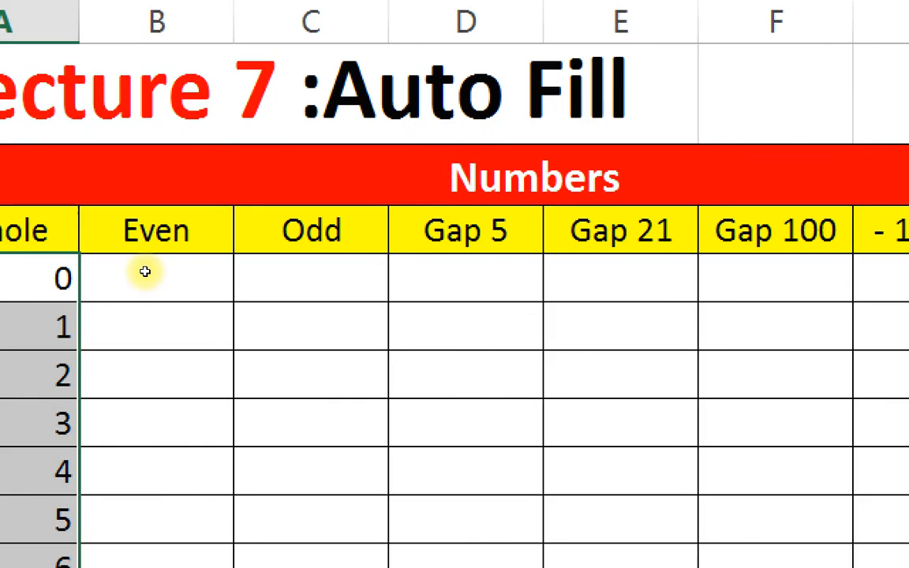
- Enter 2 and 4 in B4 and B5 of the Even column and auto-fill the series down through row 14
left_click(145, 271)
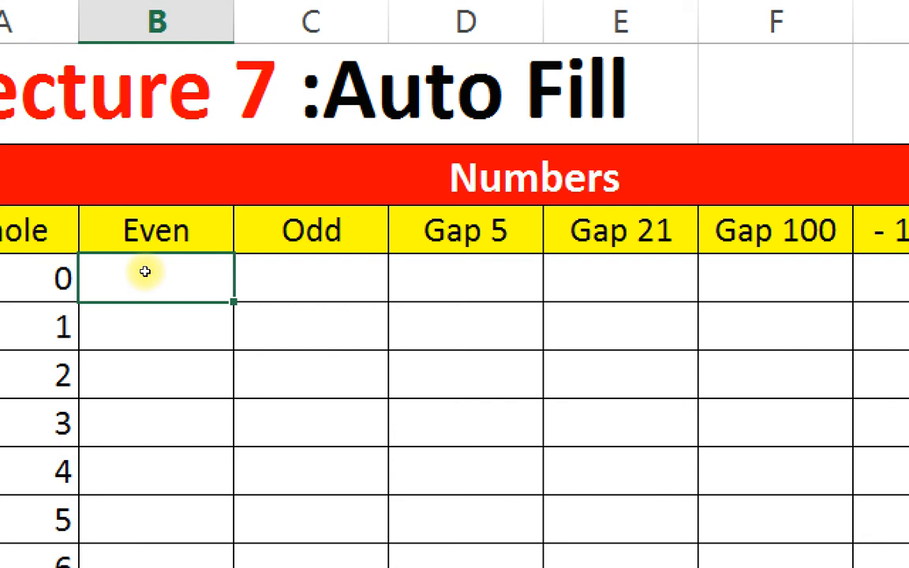
type("0")
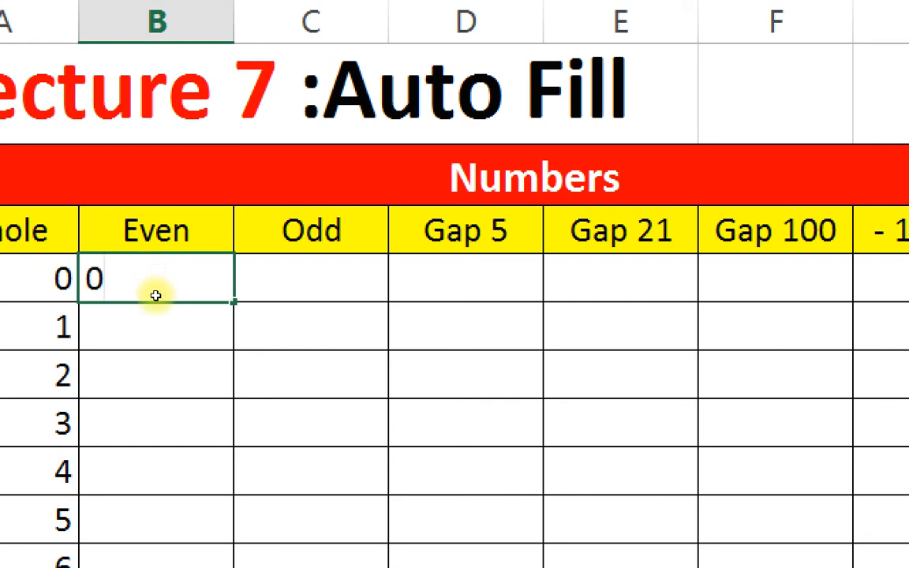
key("BackSpace")
type("2")
key("Return")
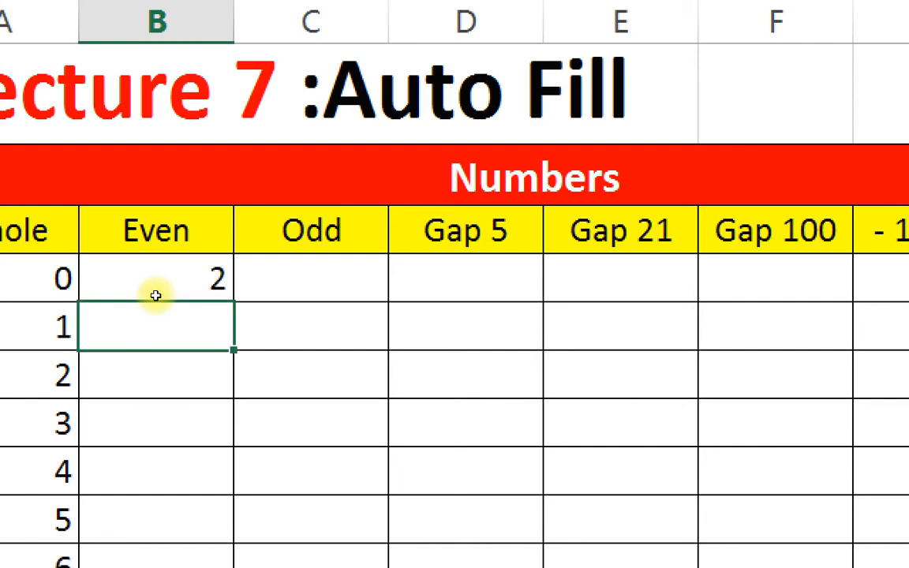
type("4")
left_click_drag(152, 273, 153, 306)
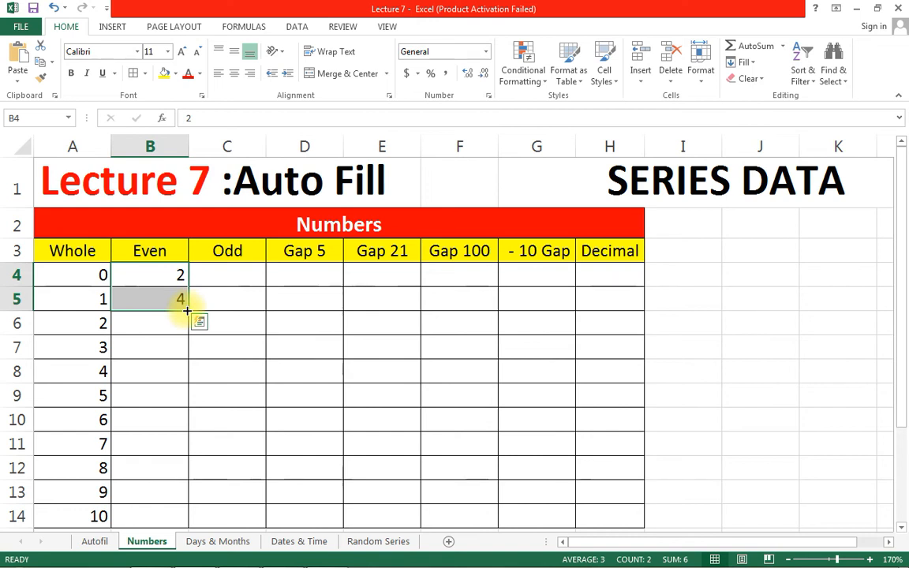
left_click_drag(186, 310, 169, 518)
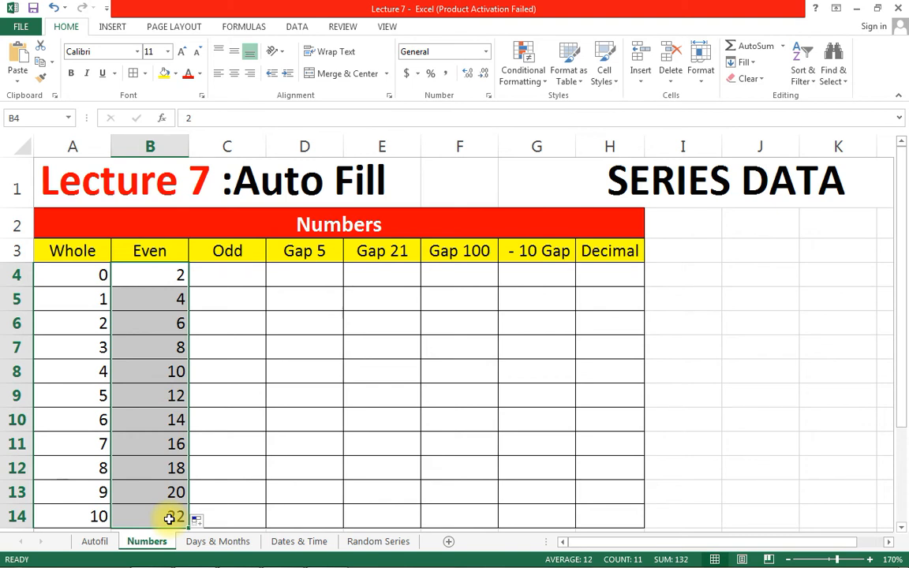
- Enter 1 and 3 in C4 and C5 of the Odd column and auto-fill the series down through row 14
left_click(222, 278)
type("1")
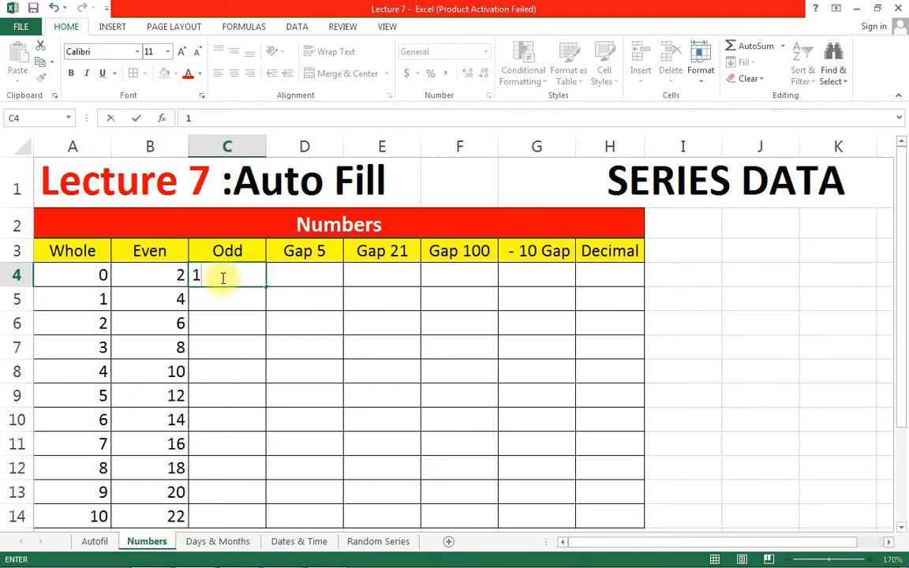
key("Return")
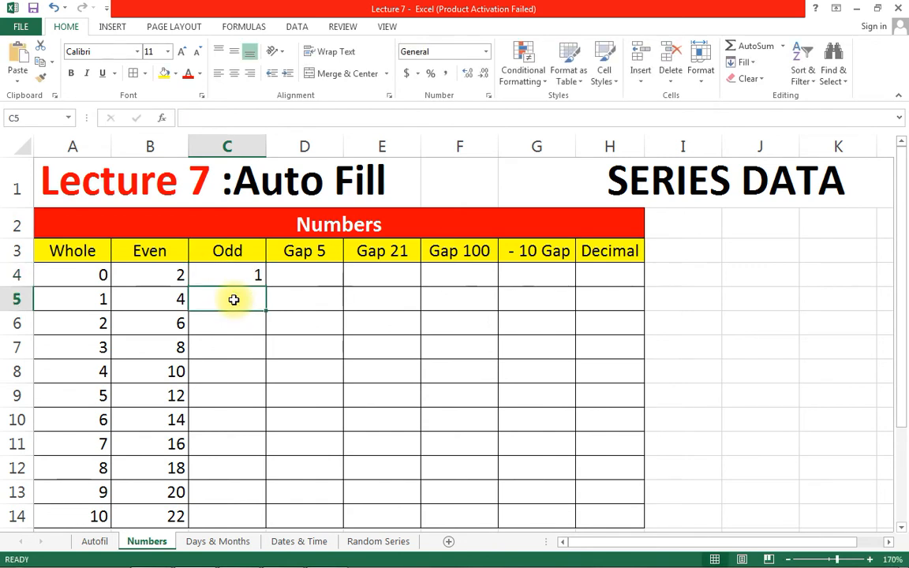
type("3")
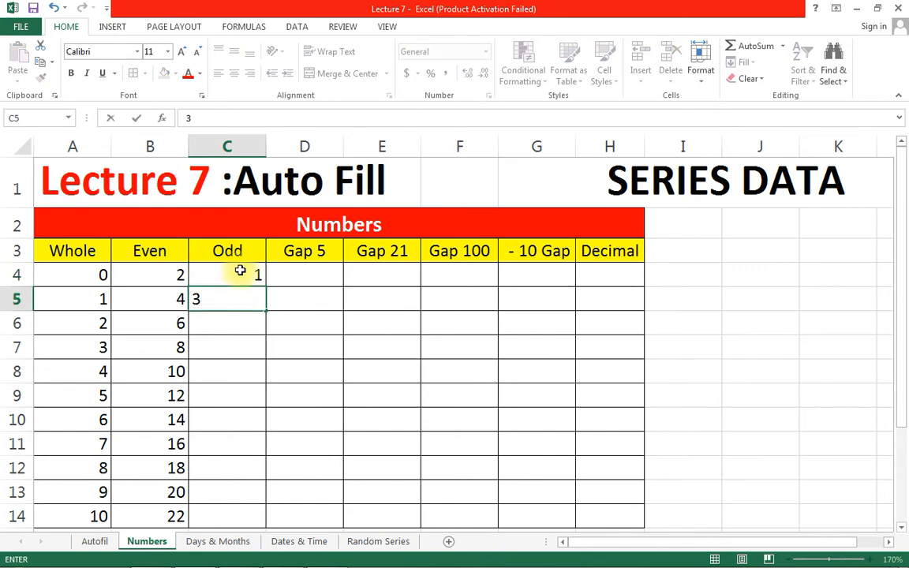
left_click(239, 271)
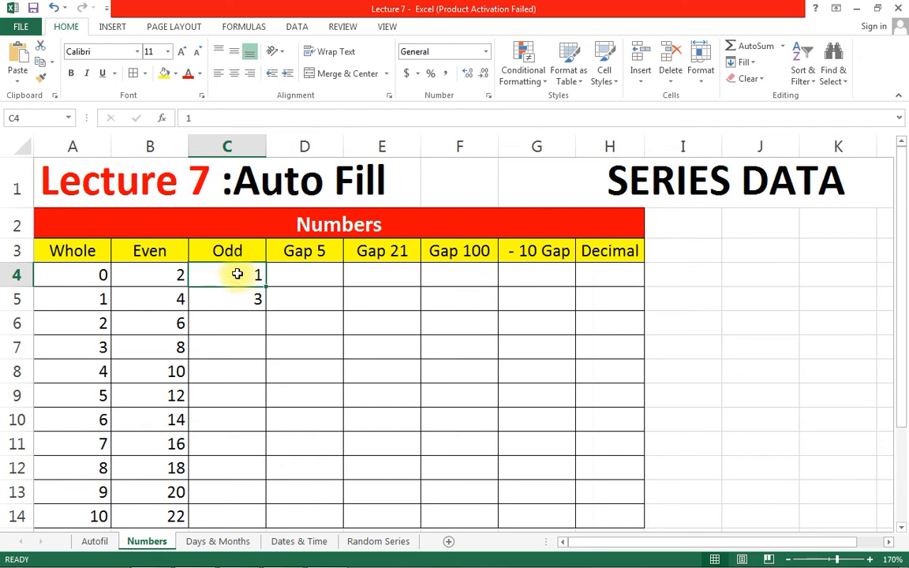
left_click(237, 274)
left_click_drag(237, 276, 239, 293)
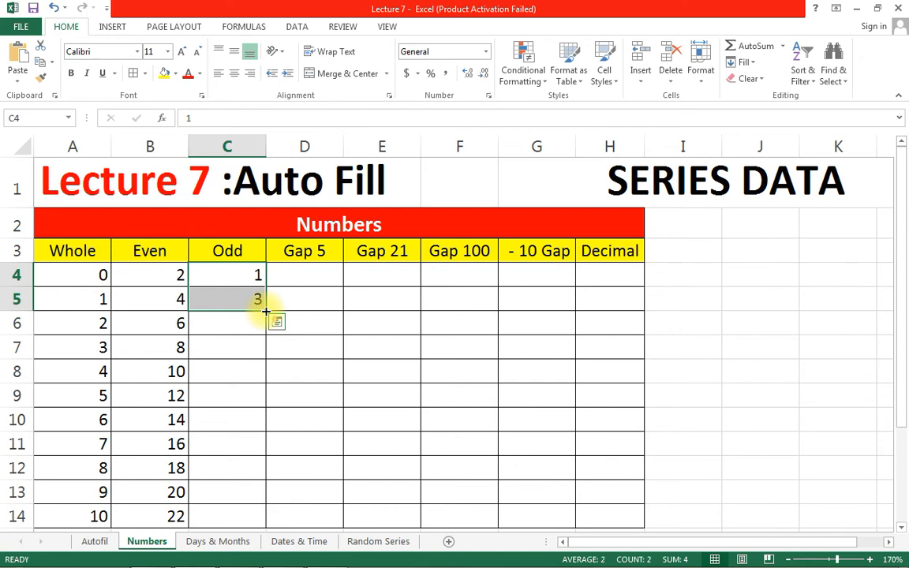
double_click(265, 310)
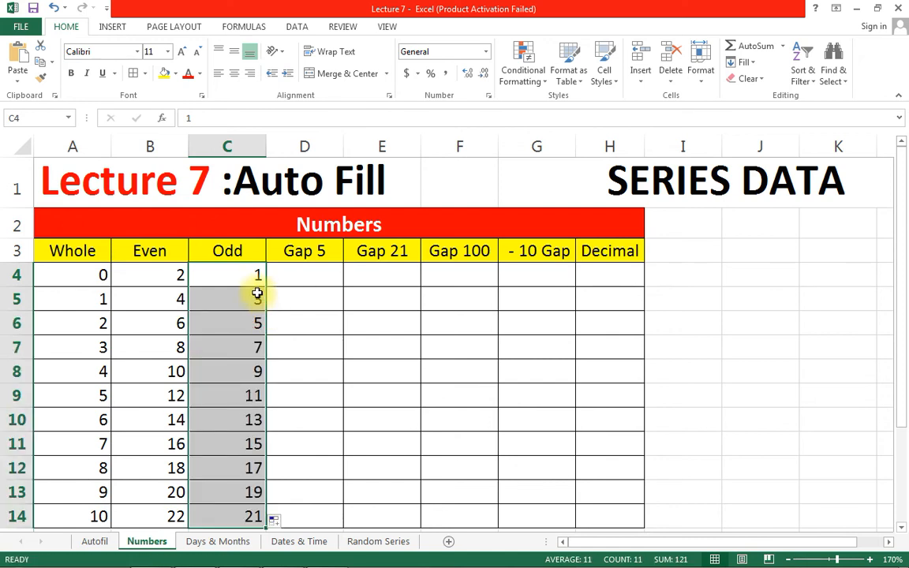
- Enter 5 and 10 in D4 and D5 of the Gap 5 column and auto-fill the series down through row 14
left_click(304, 274)
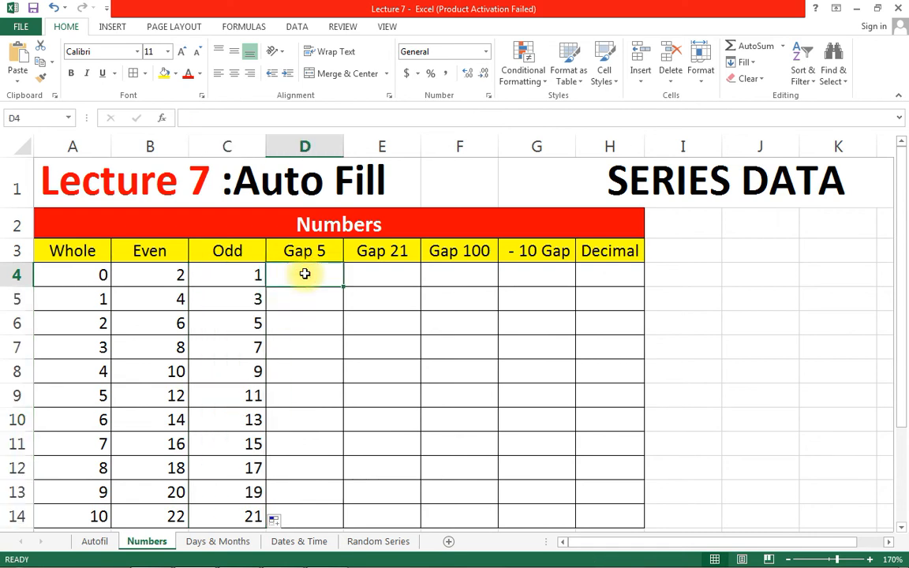
type("6")
key("BackSpace")
type("5")
left_click(304, 305)
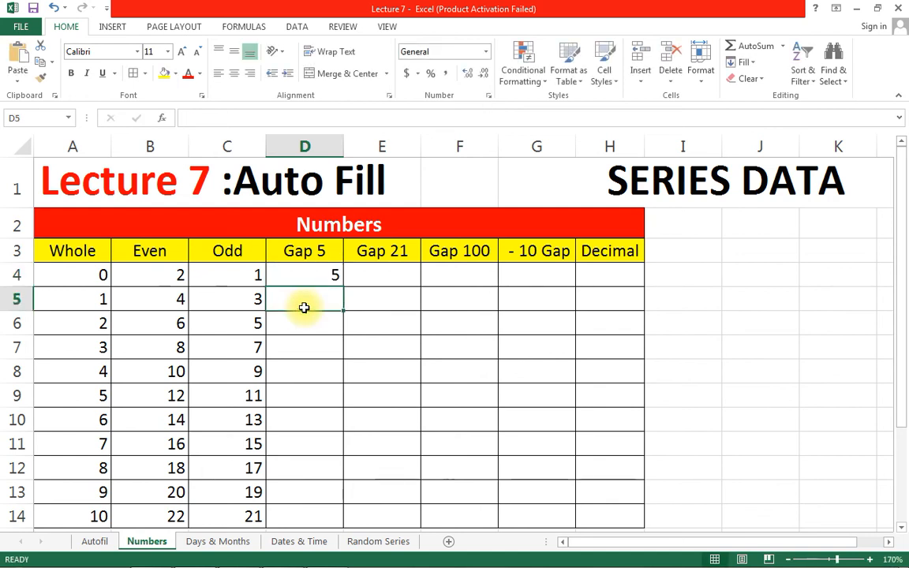
type("10")
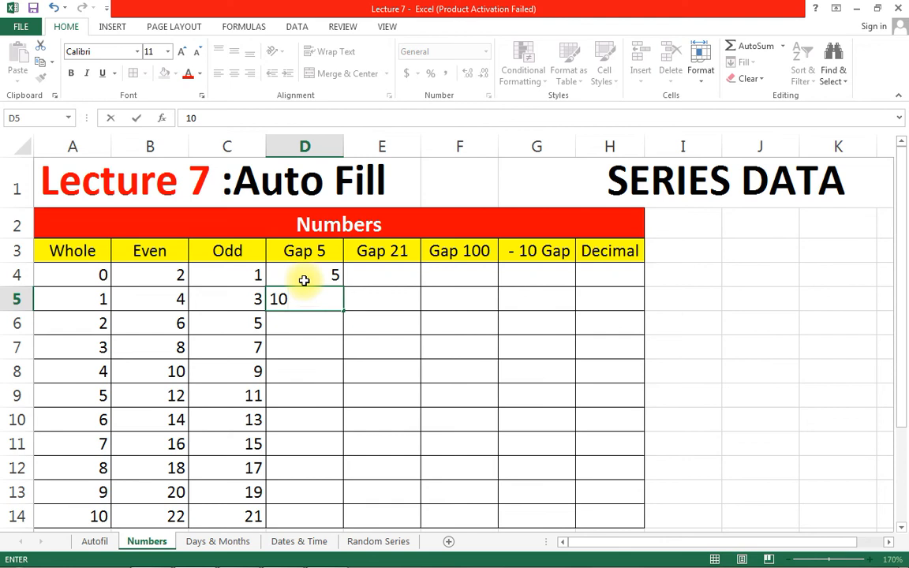
left_click_drag(300, 269, 300, 297)
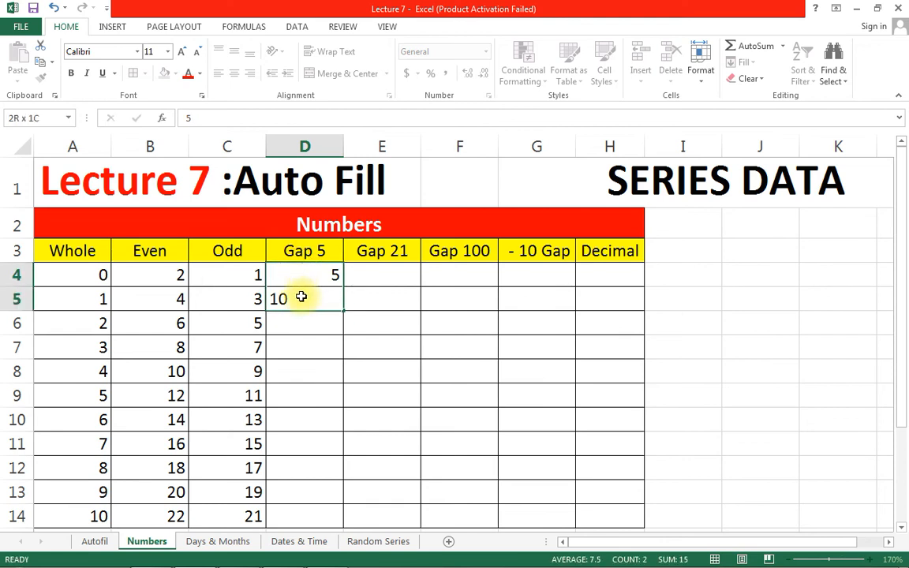
double_click(343, 310)
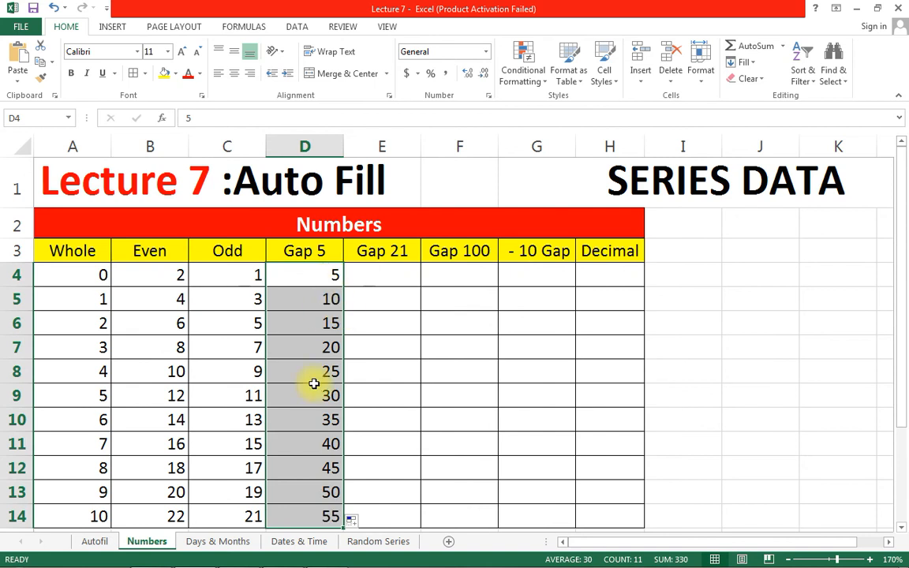
- Enter 21 and 42 in E4 and E5 of the Gap 21 column and auto-fill the series down through row 14
left_click(386, 278)
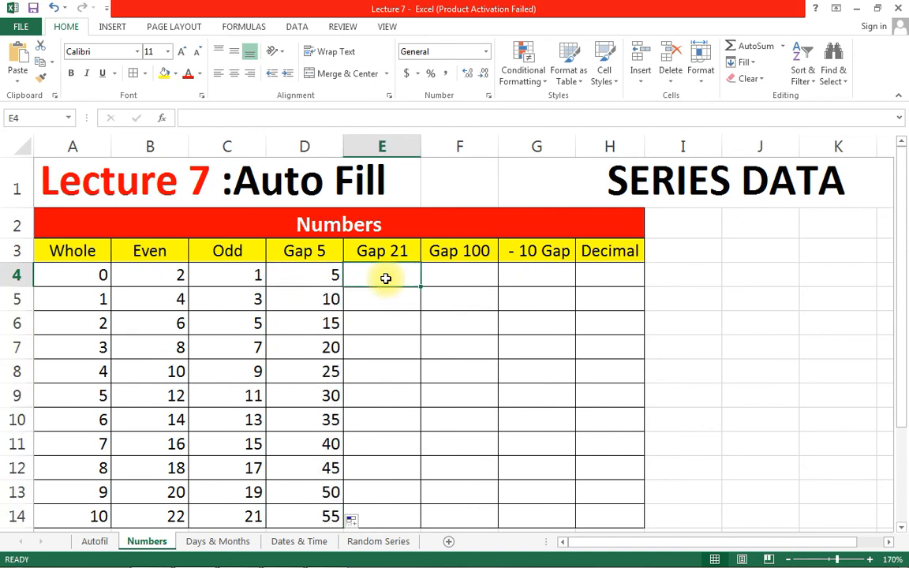
type("21")
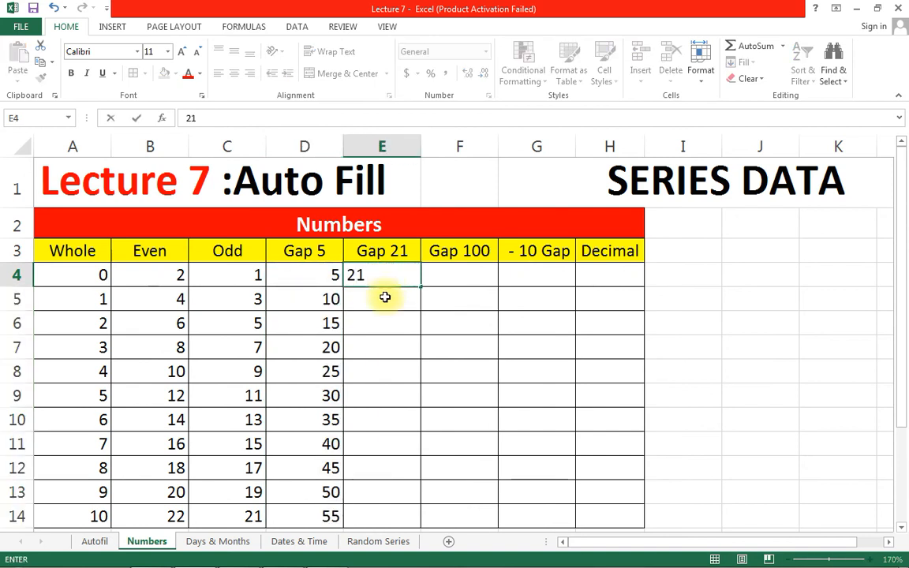
left_click(385, 297)
type("42")
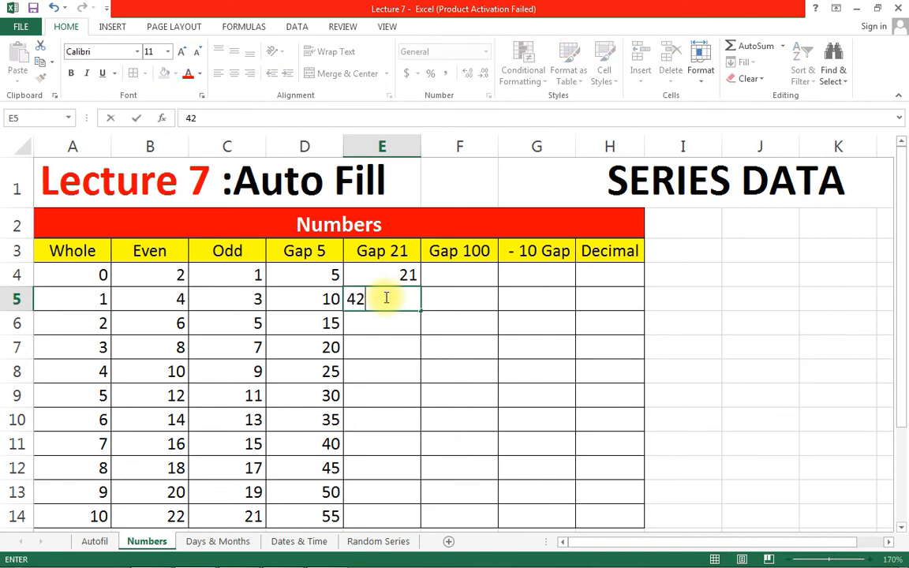
left_click(390, 275)
left_click_drag(390, 275, 404, 295)
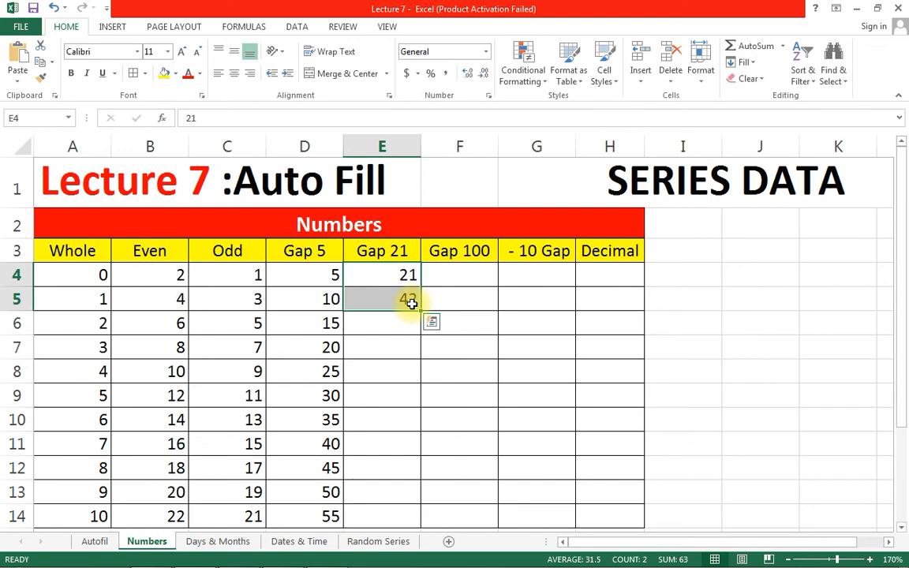
double_click(422, 310)
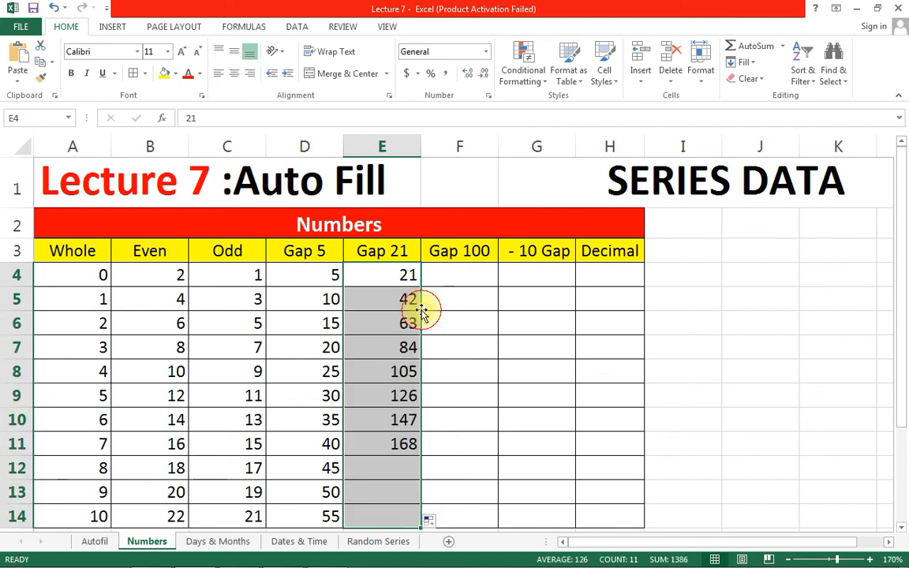
- Enter 100 and 200 in F4 and F5 of the Gap 100 column and auto-fill the series down through row 14
left_click(468, 277)
type("100")
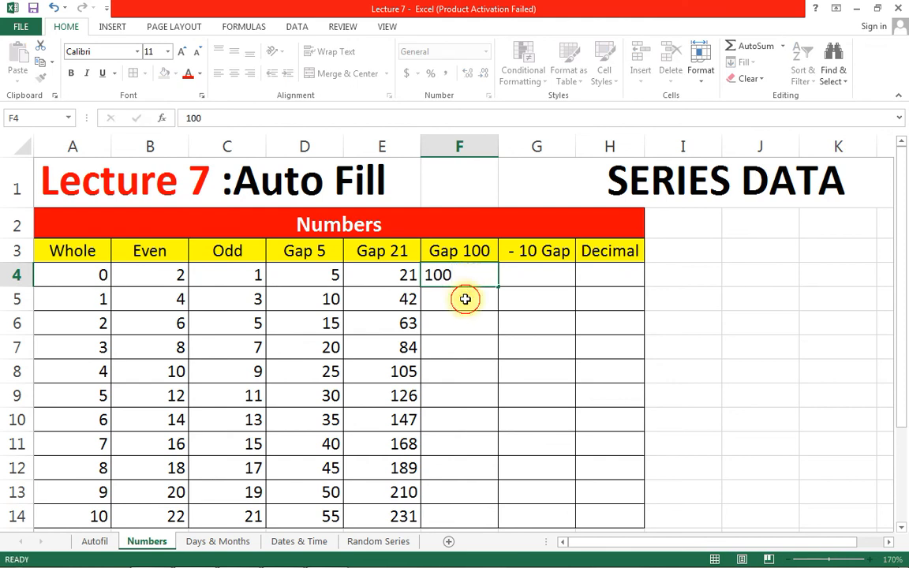
left_click(465, 299)
type("200")
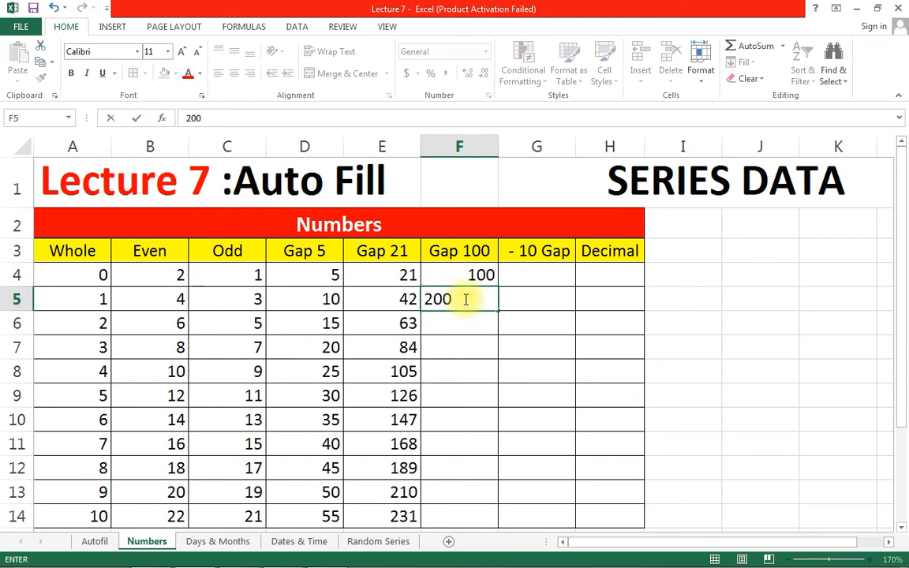
left_click(452, 274)
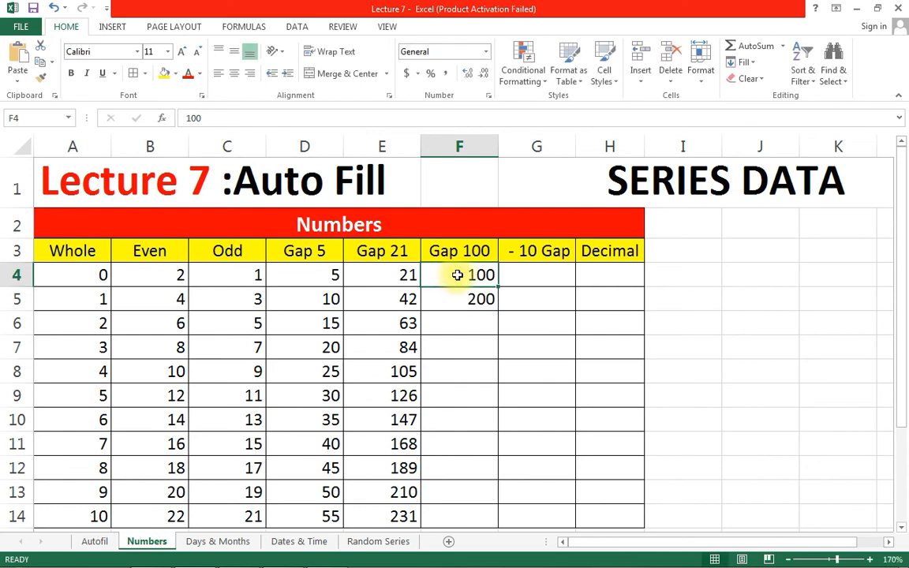
left_click_drag(461, 281, 465, 297)
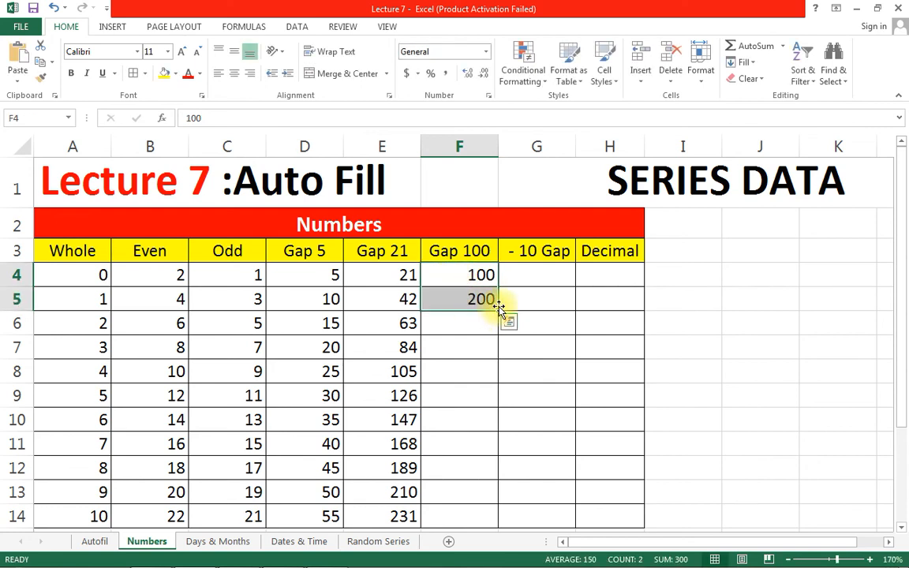
double_click(498, 310)
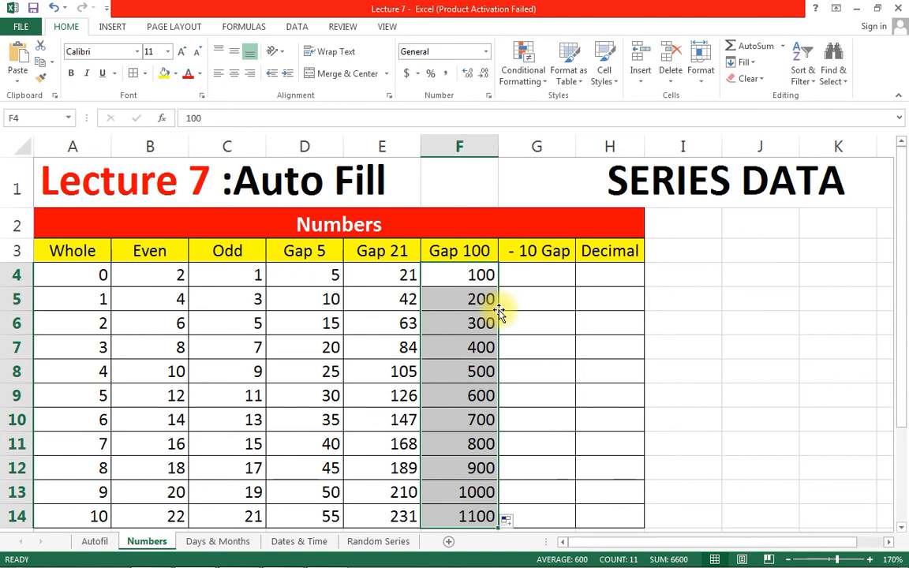
- Enter 30 and 20 in G4 and G5 of the - 10 Gap column and auto-fill the series down through row 14
left_click(528, 274)
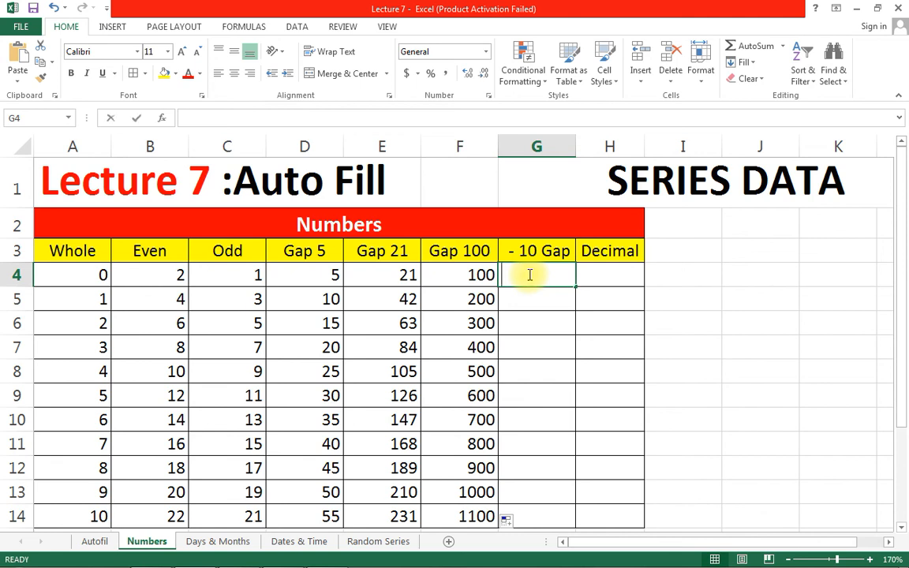
type("30")
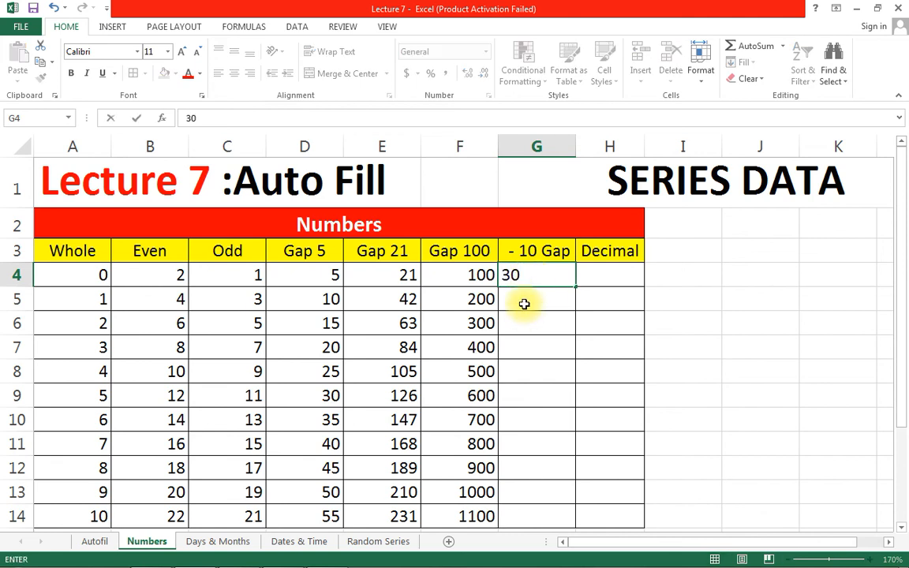
left_click(524, 304)
type("20")
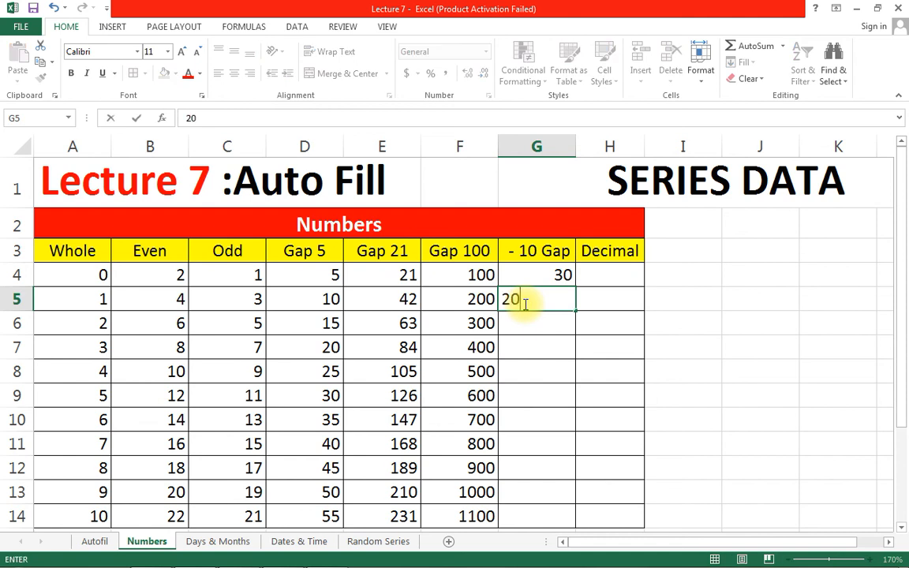
left_click_drag(523, 274, 534, 296)
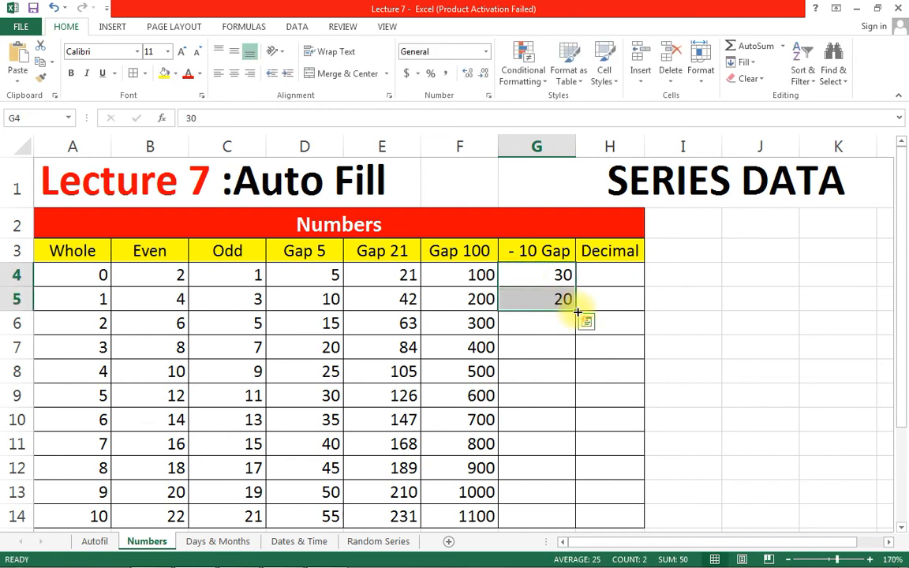
double_click(578, 312)
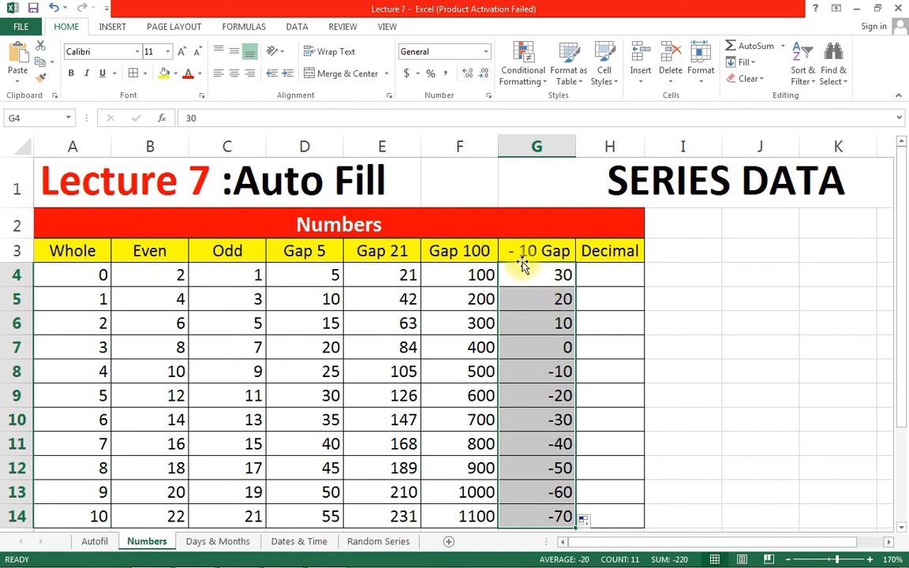
- Enter 3.5 and 3.9 in H4 and H5 of the Decimal column and auto-fill the series down through row 14
left_click(596, 274)
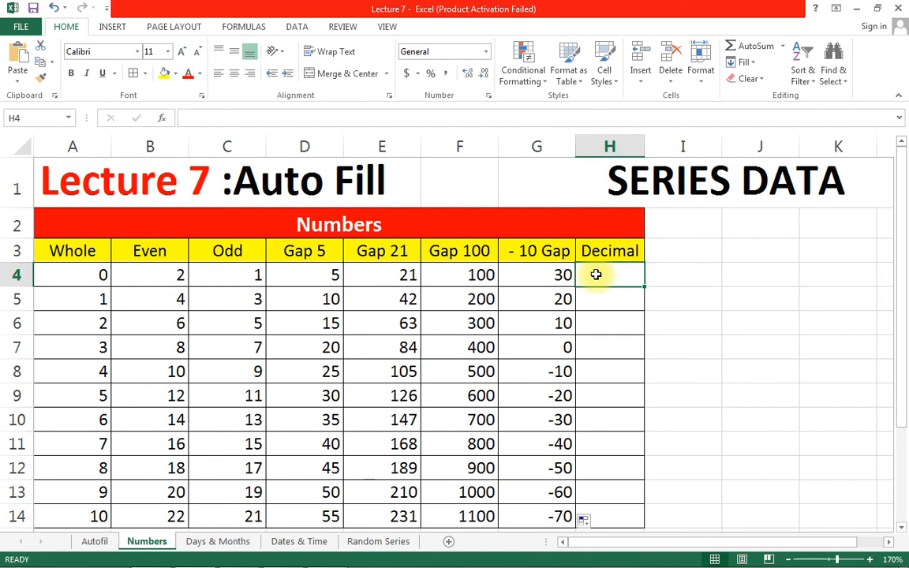
type("3.4")
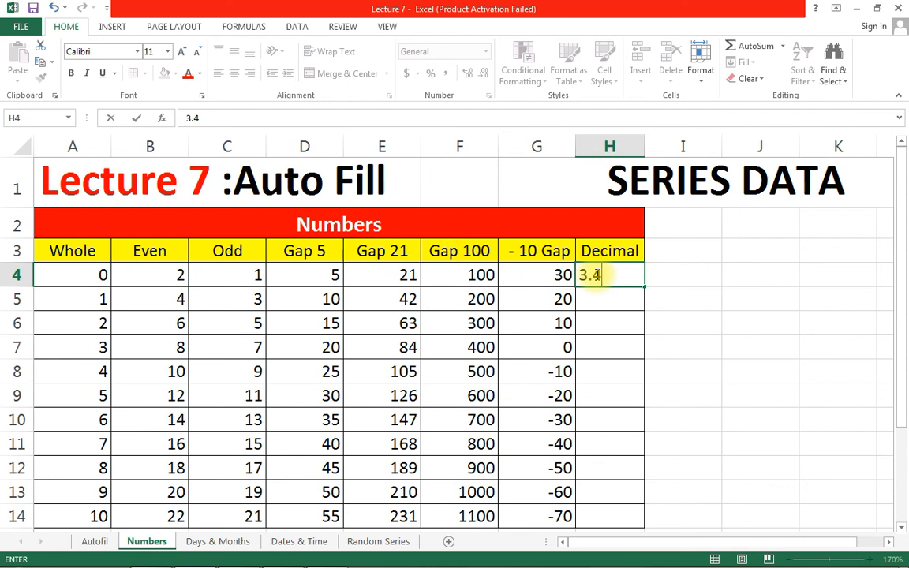
key("BackSpace")
type("5")
left_click(597, 303)
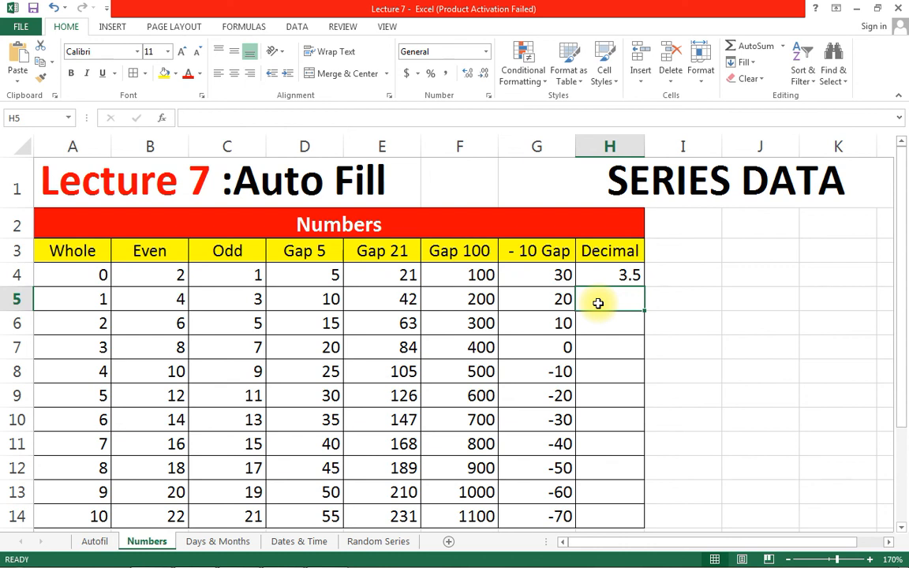
type("3.9")
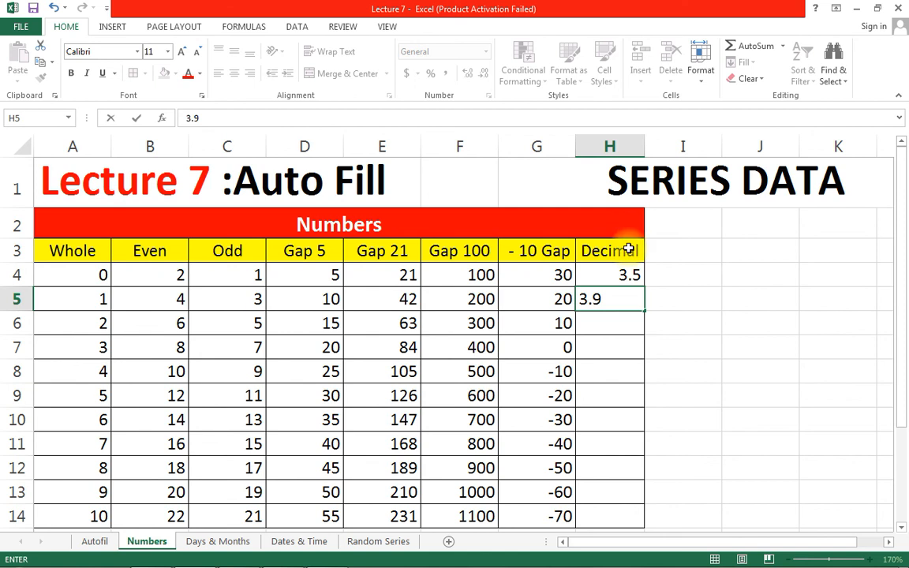
left_click(603, 274)
left_click_drag(603, 278, 629, 306)
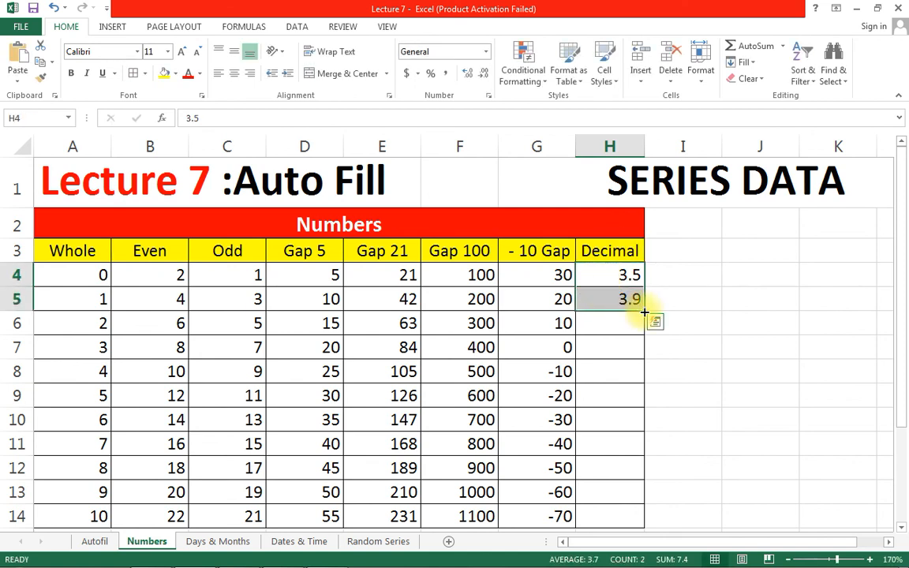
double_click(645, 312)
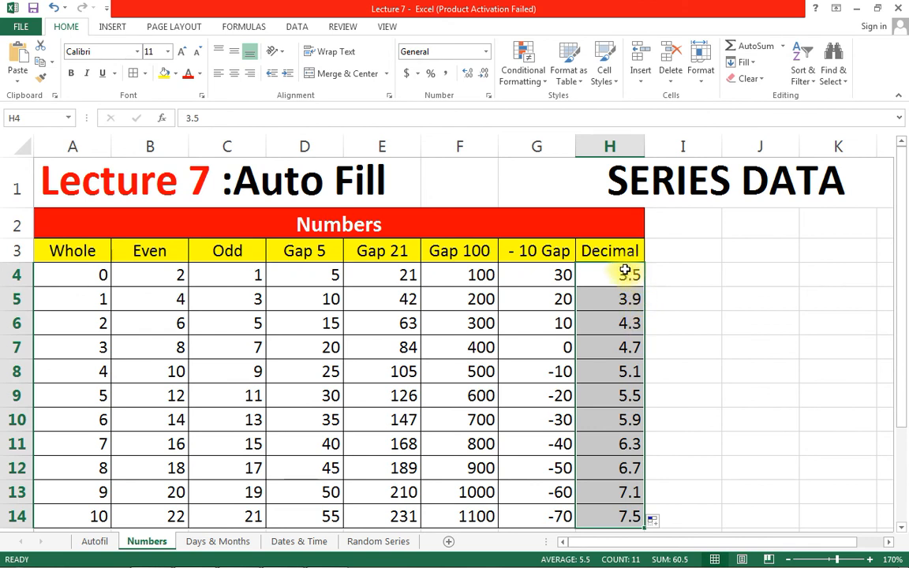